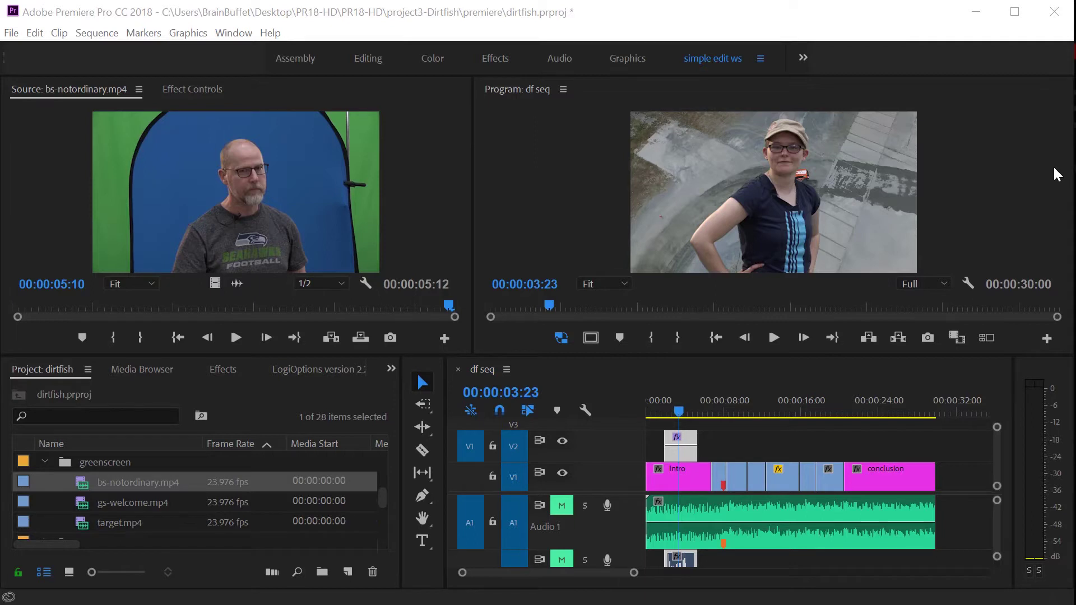
# Slide gs-welcome.mp4 on V2 slightly later and park the playhead at its start near 4 seconds
pyautogui.click(688, 443)
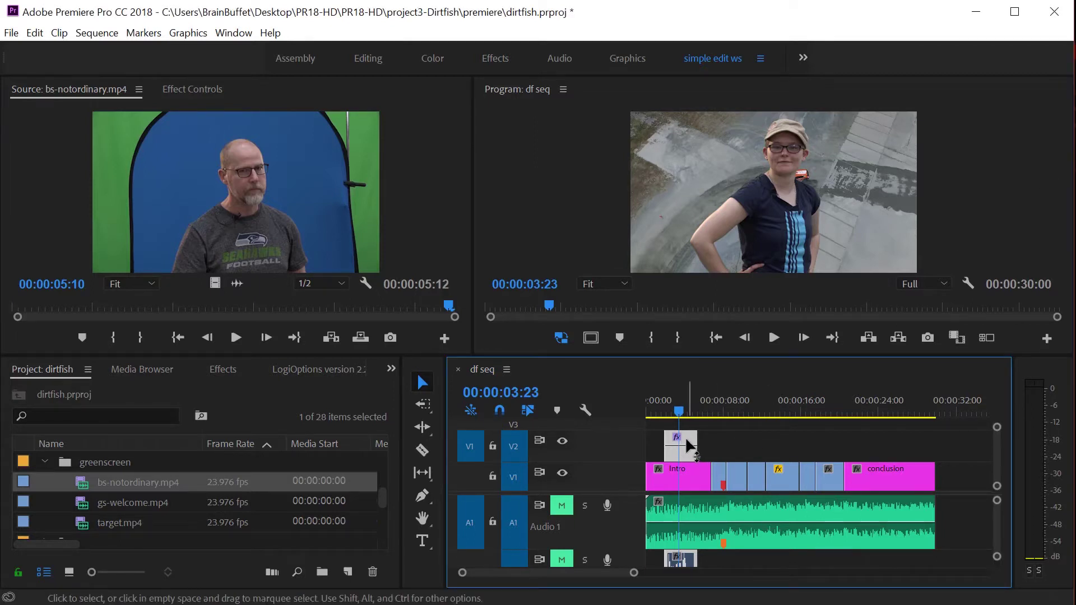
pyautogui.moveTo(688, 440); pyautogui.dragTo(683, 405)
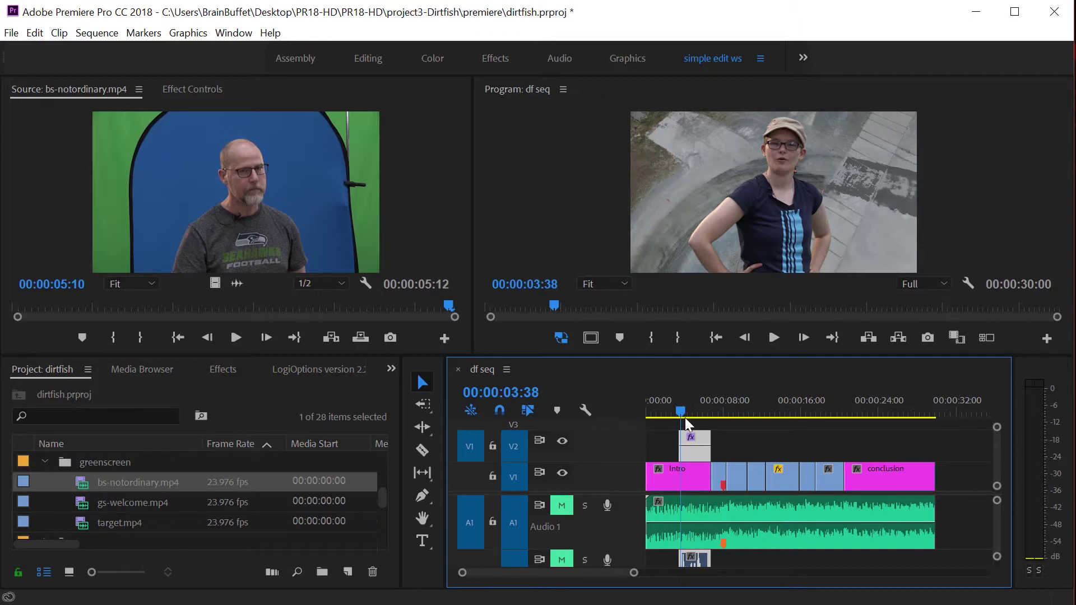
pyautogui.press('=')
pyautogui.press('=')
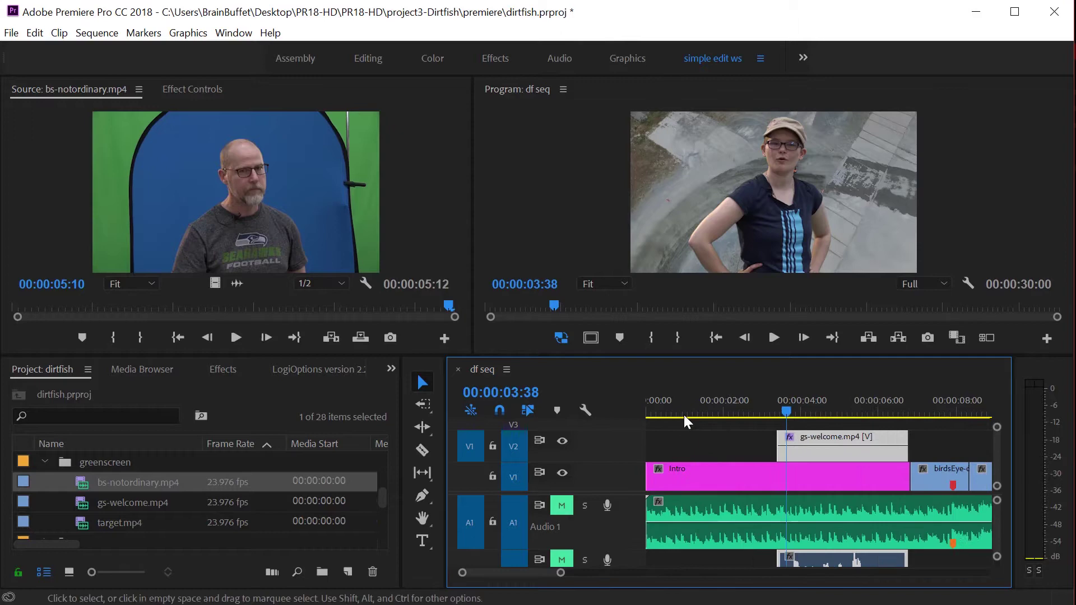
pyautogui.click(785, 415)
pyautogui.moveTo(785, 415); pyautogui.dragTo(793, 414)
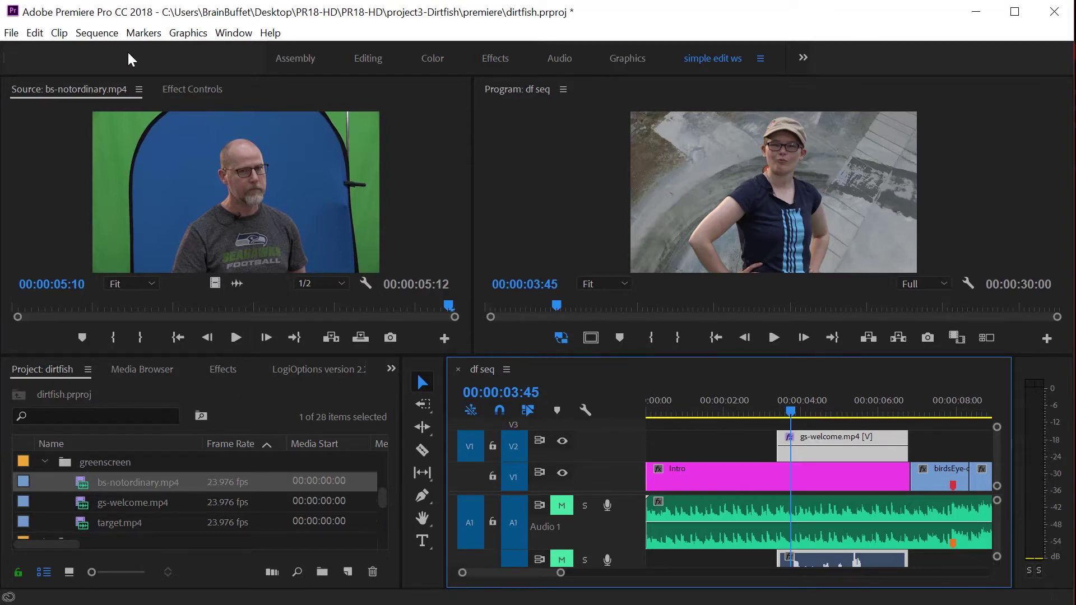
# Show gs-welcome.mp4's Effect Controls and extend its V2 start 9 frames earlier, giving a 00:00:03:34 duration
pyautogui.click(182, 90)
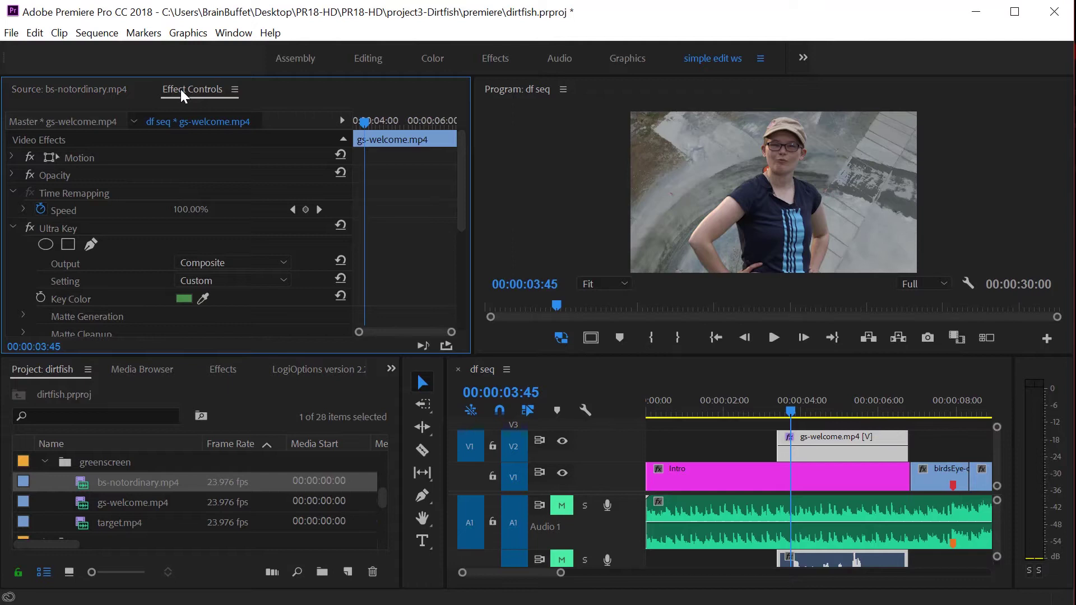
pyautogui.click(11, 227)
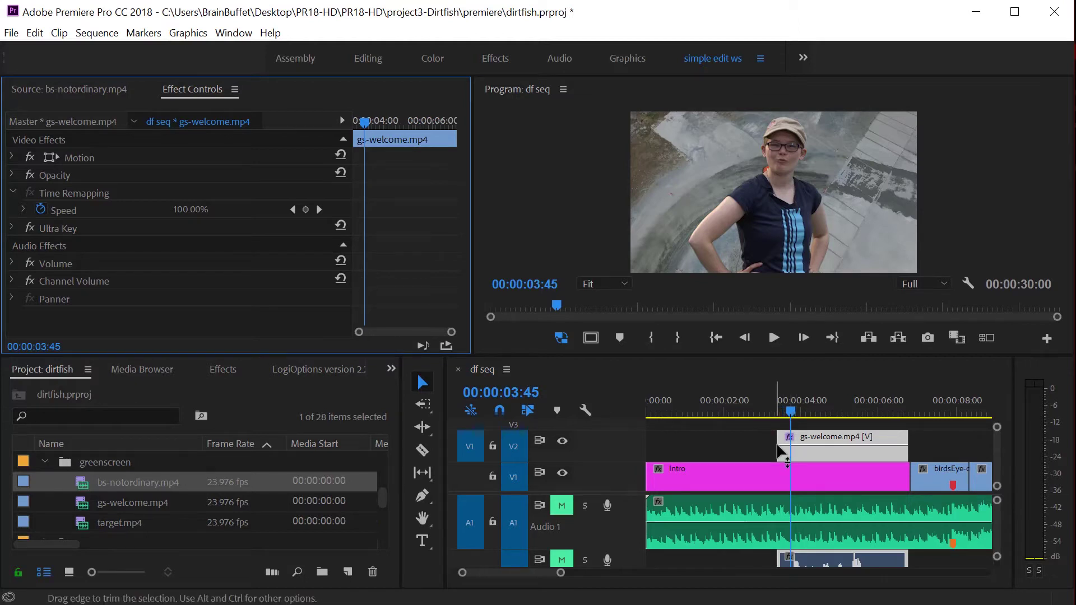
pyautogui.moveTo(778, 446); pyautogui.dragTo(790, 413)
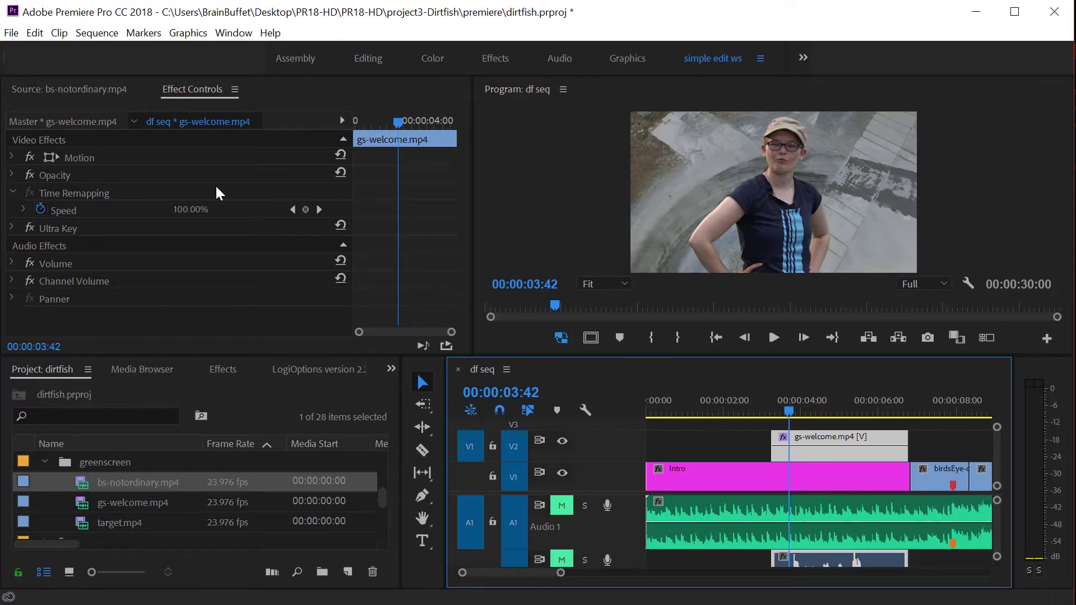
# Keyframe gs-welcome.mp4's Position to fly up from Y 1687 below frame to 960, 540, then preview
pyautogui.click(12, 157)
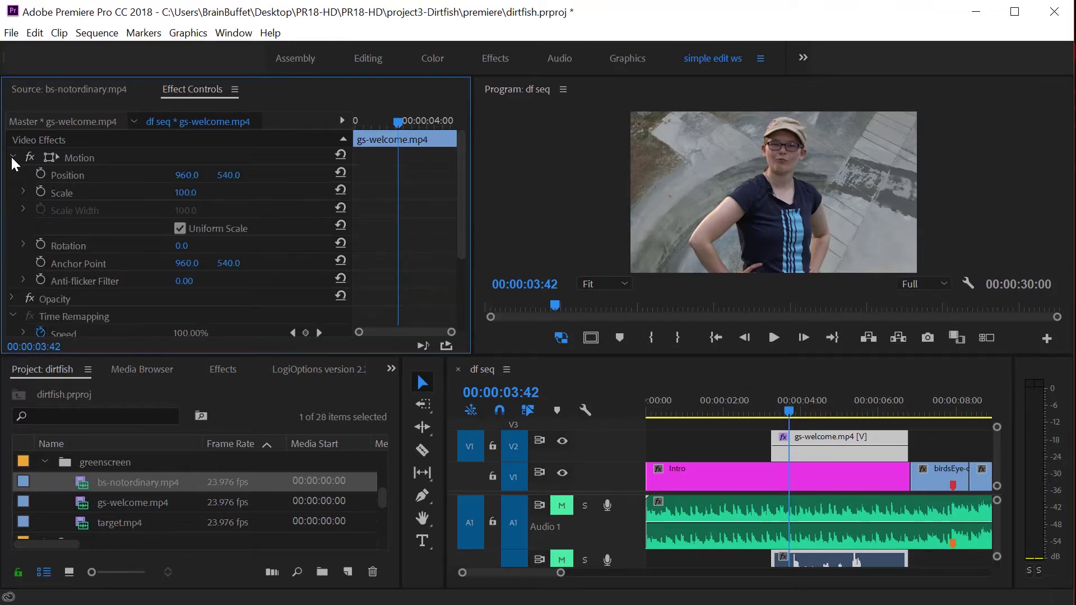
pyautogui.click(41, 174)
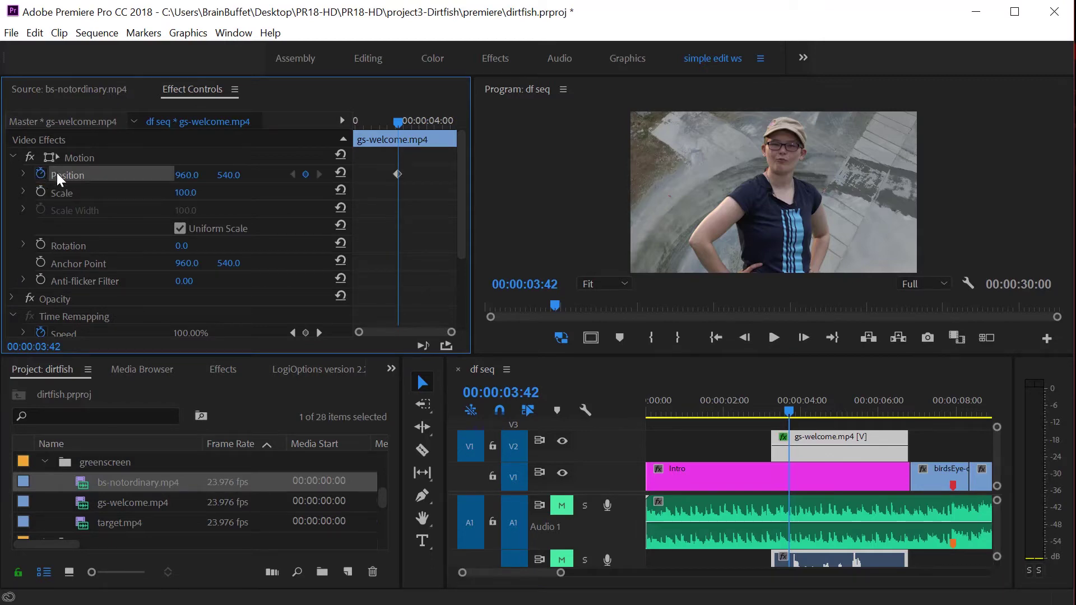
pyautogui.moveTo(397, 120); pyautogui.dragTo(342, 129)
pyautogui.moveTo(227, 177); pyautogui.dragTo(364, 177)
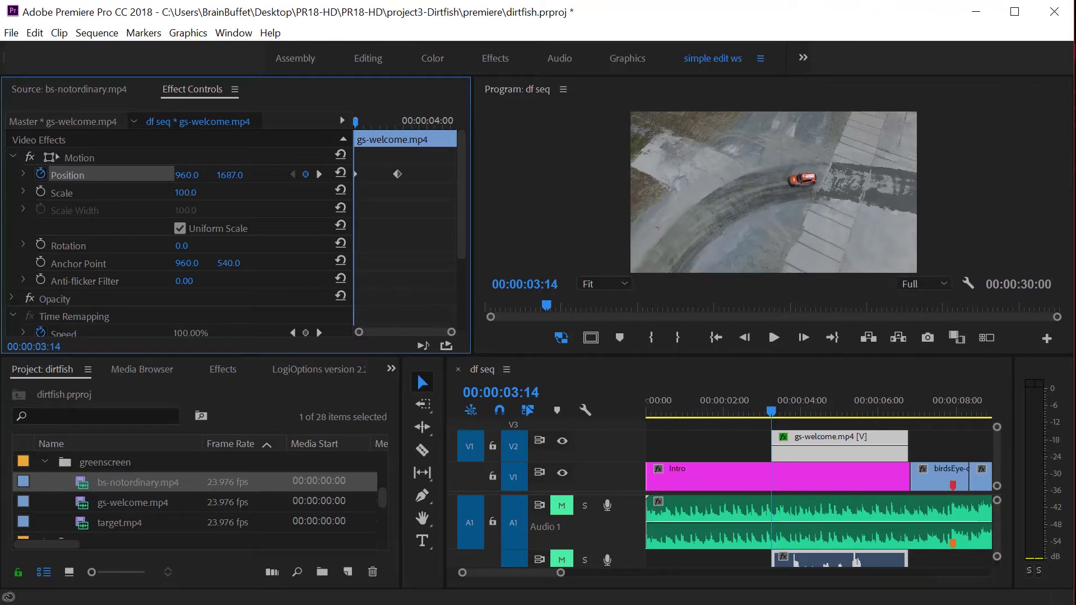
pyautogui.press('space')
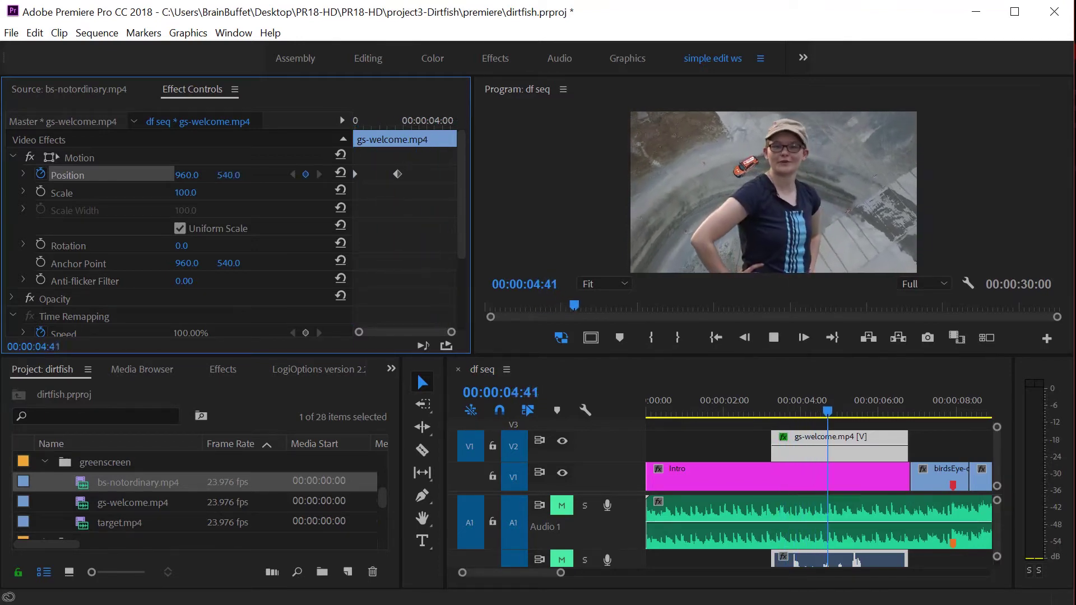
pyautogui.press('space')
pyautogui.moveTo(832, 415); pyautogui.dragTo(816, 393)
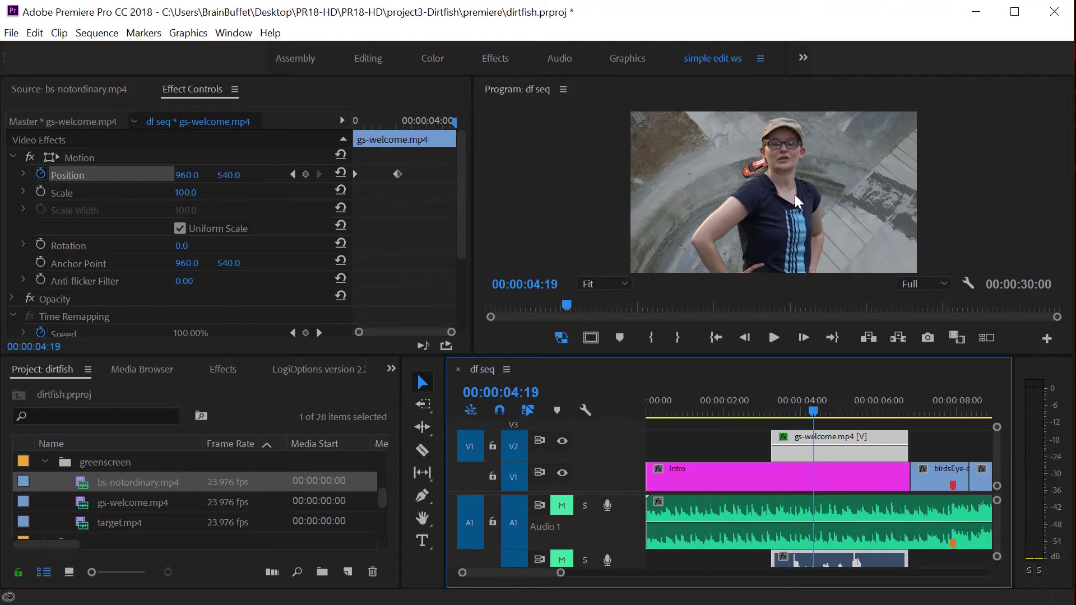
# Select the Intro clip on V1 and move the playhead to where the presenter appears
pyautogui.moveTo(766, 406); pyautogui.dragTo(719, 419)
pyautogui.click(694, 473)
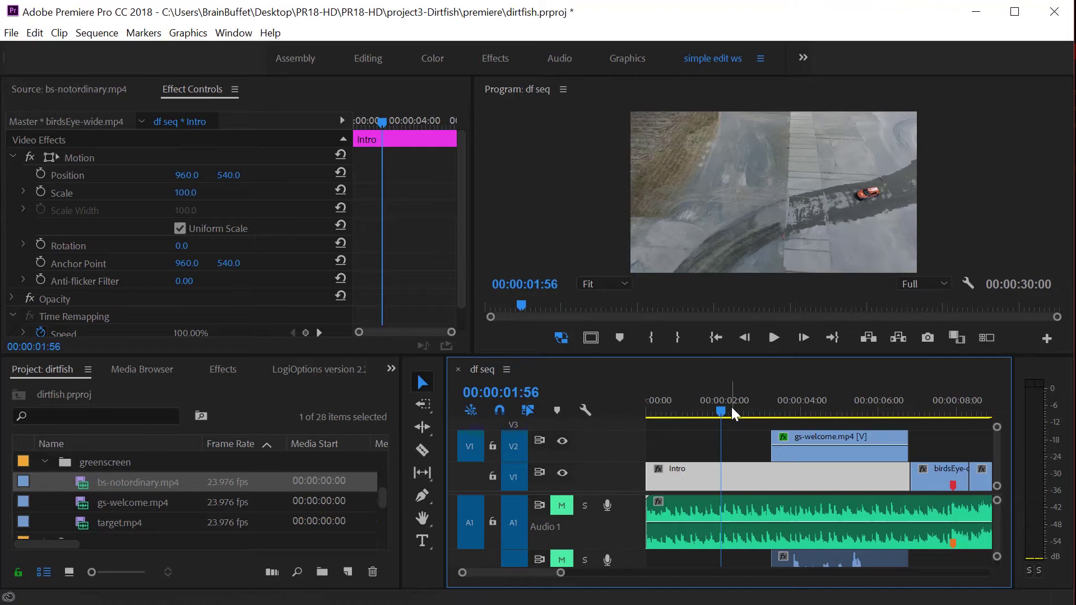
pyautogui.moveTo(723, 411); pyautogui.dragTo(798, 420)
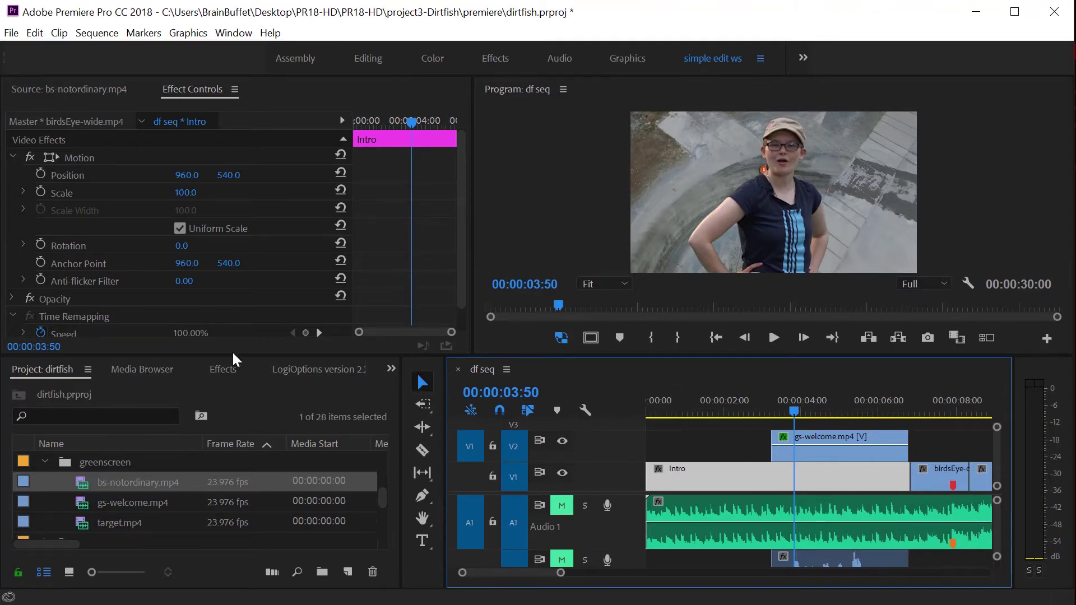
# Search 'blur' and apply Camera Blur, at its default 25 percent, to the Intro clip
pyautogui.click(225, 372)
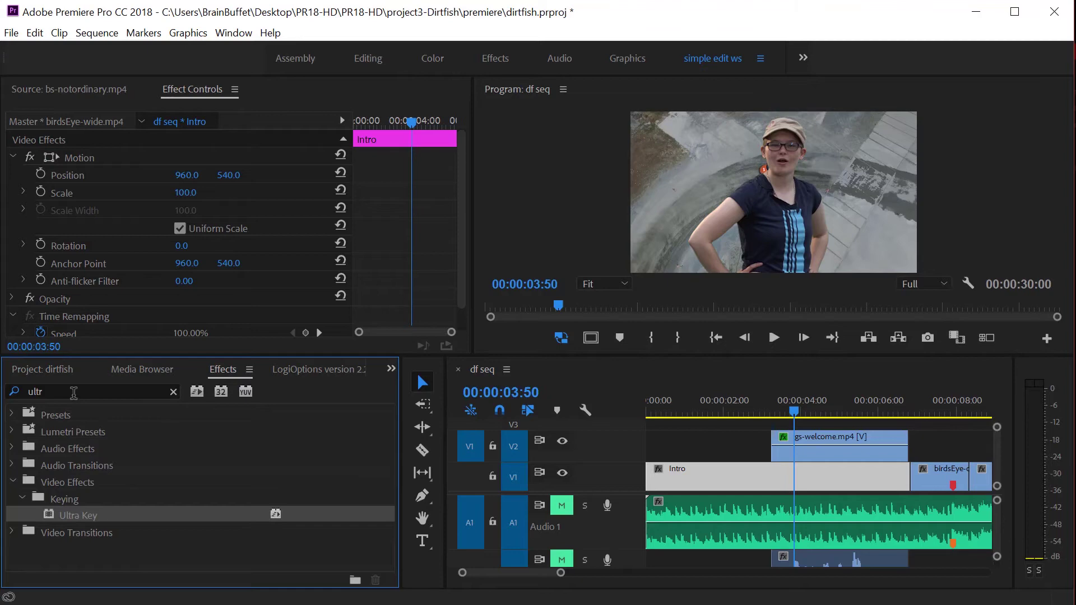
pyautogui.click(74, 393)
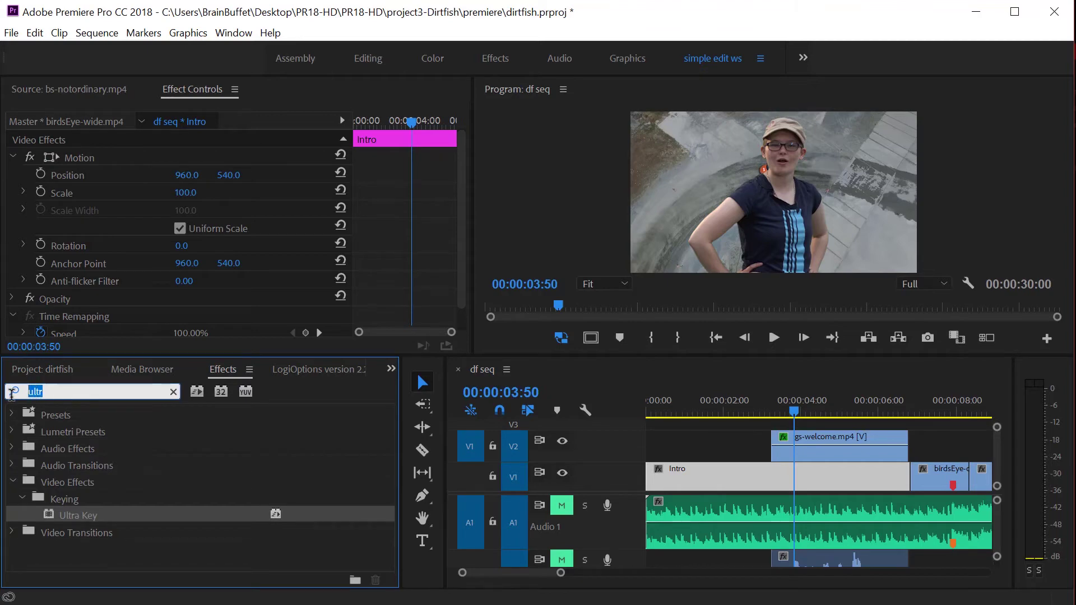
pyautogui.write('bl')
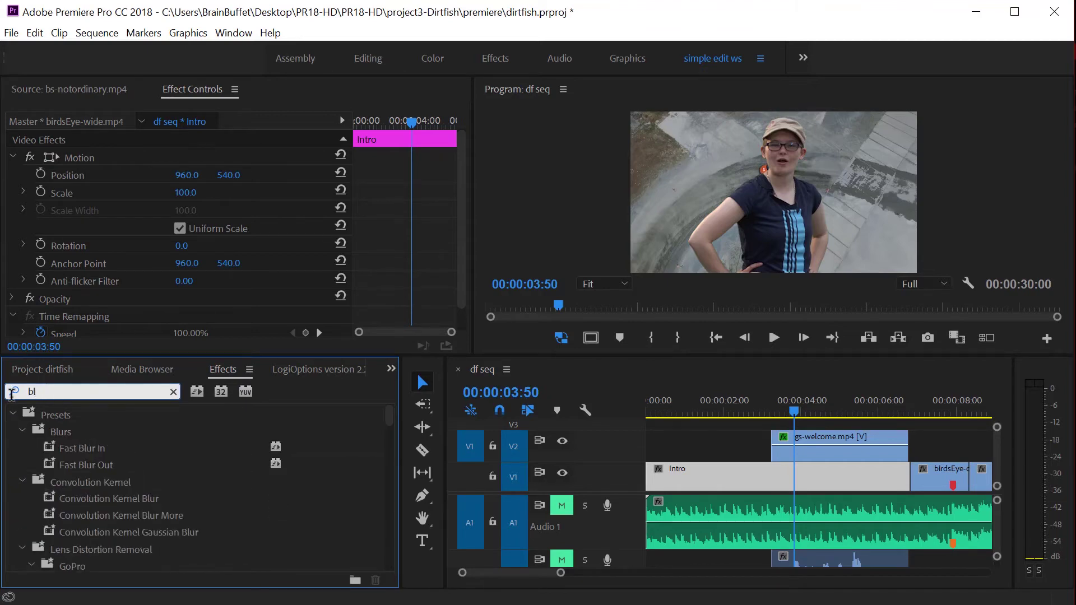
pyautogui.write('ur')
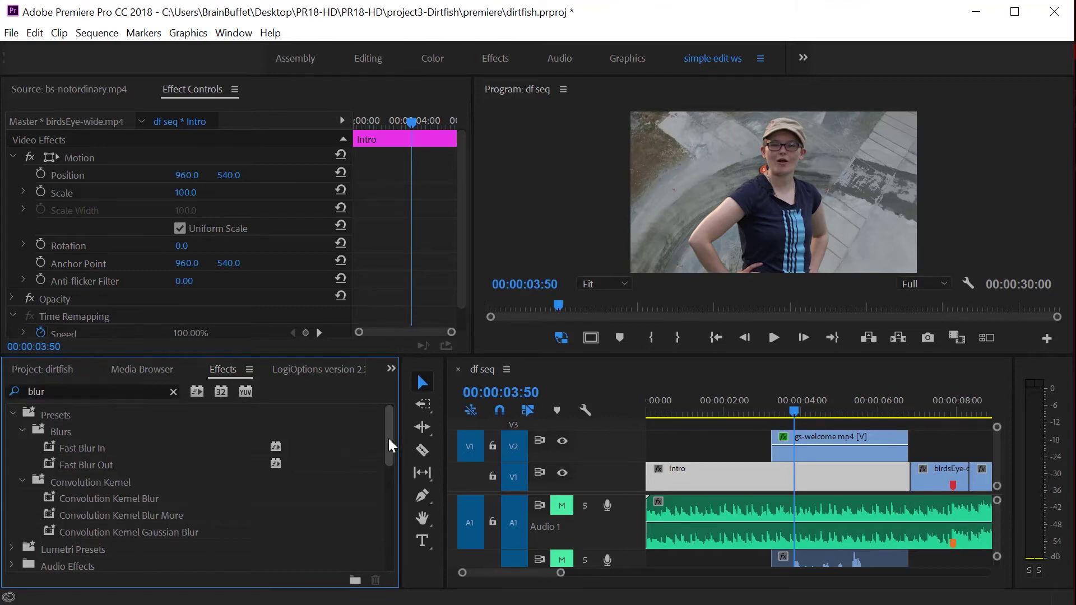
pyautogui.moveTo(388, 438); pyautogui.dragTo(392, 506)
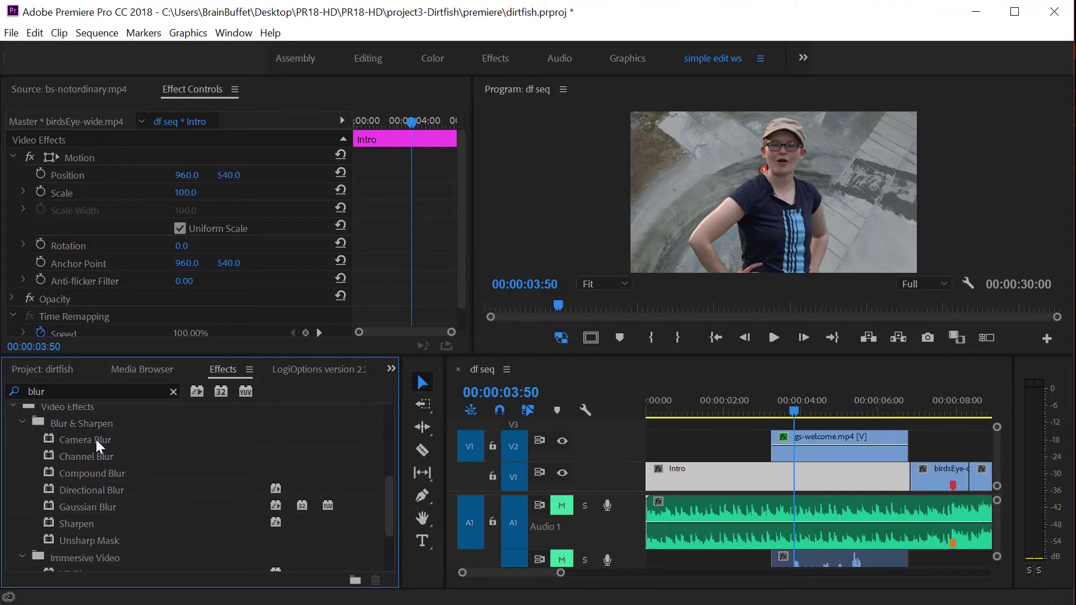
pyautogui.moveTo(82, 439); pyautogui.dragTo(695, 481)
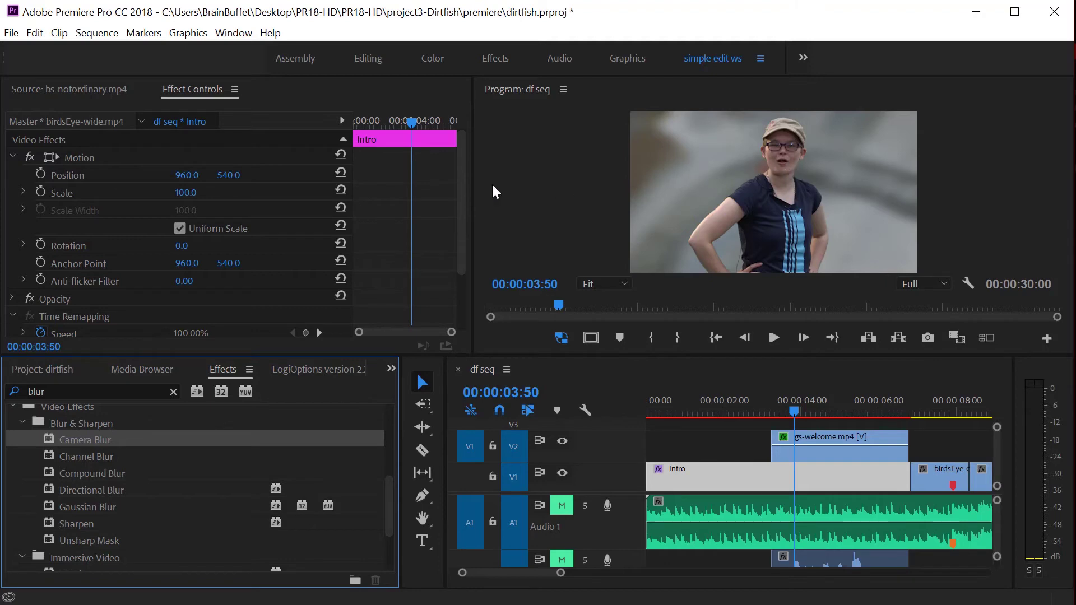
pyautogui.moveTo(463, 160); pyautogui.dragTo(446, 278)
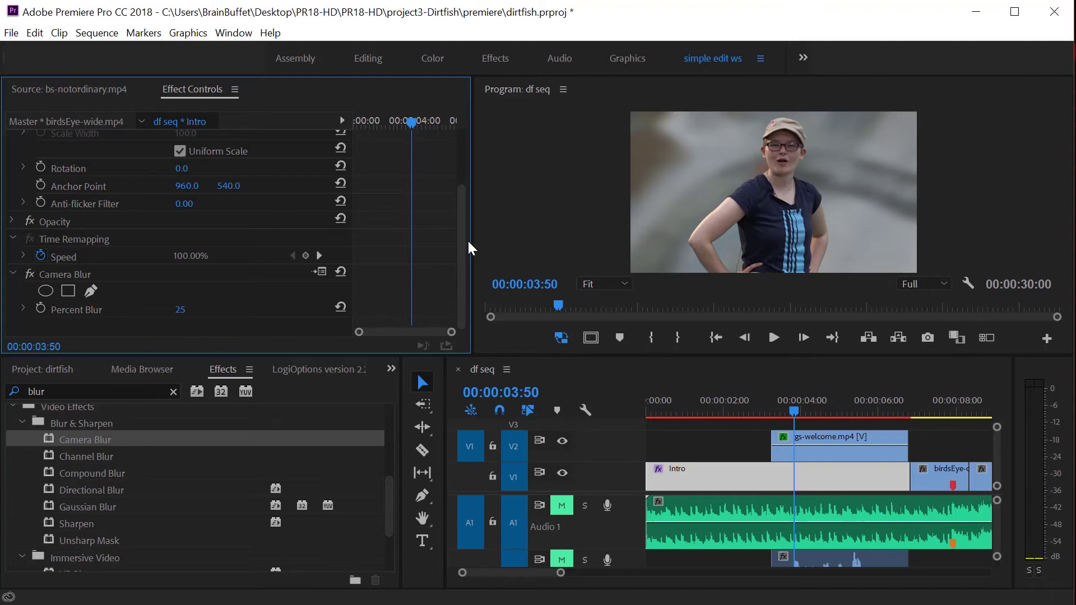
# Keyframe the Intro's Percent Blur at 25 at 00:00:03:50 and 0 at 00:00:03:14
pyautogui.moveTo(462, 226)
pyautogui.mouseDown()
pyautogui.moveTo(455, 146)
pyautogui.moveTo(466, 230)
pyautogui.mouseUp()
pyautogui.moveTo(178, 314); pyautogui.dragTo(175, 315)
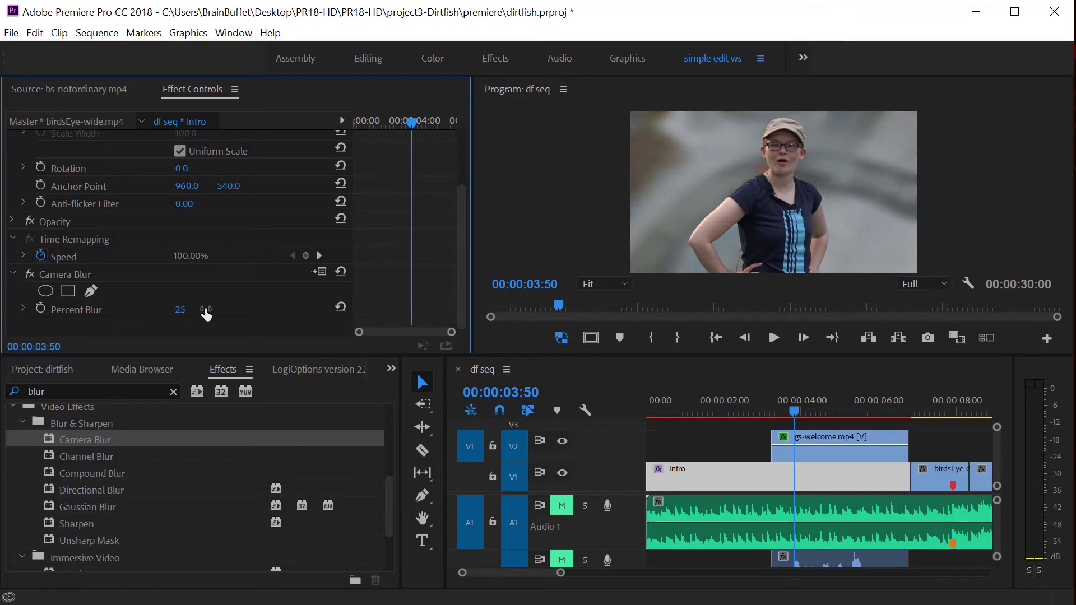
pyautogui.click(43, 308)
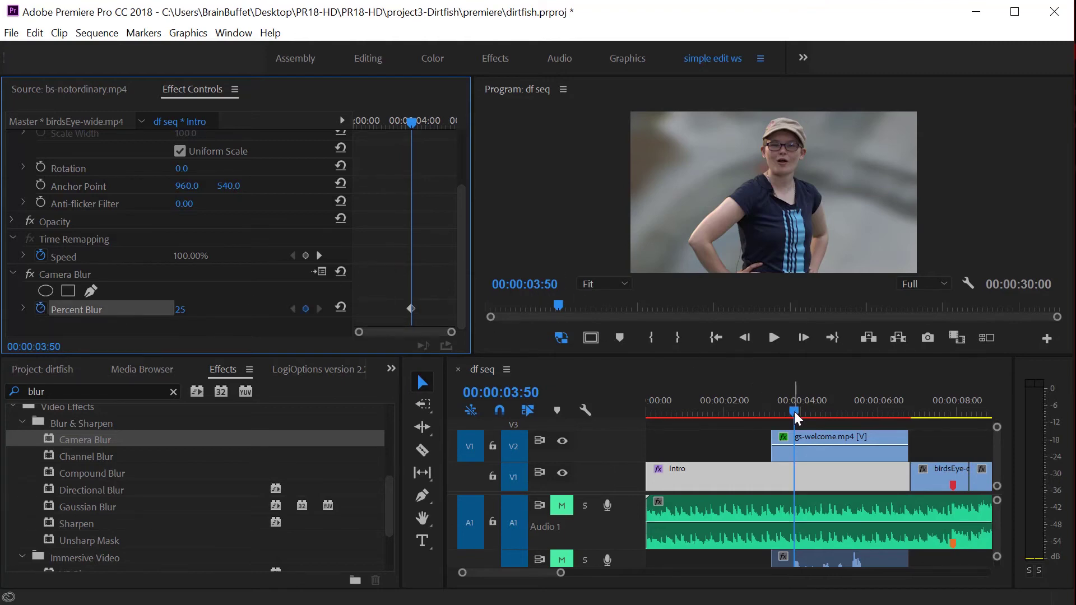
pyautogui.moveTo(795, 411); pyautogui.dragTo(772, 415)
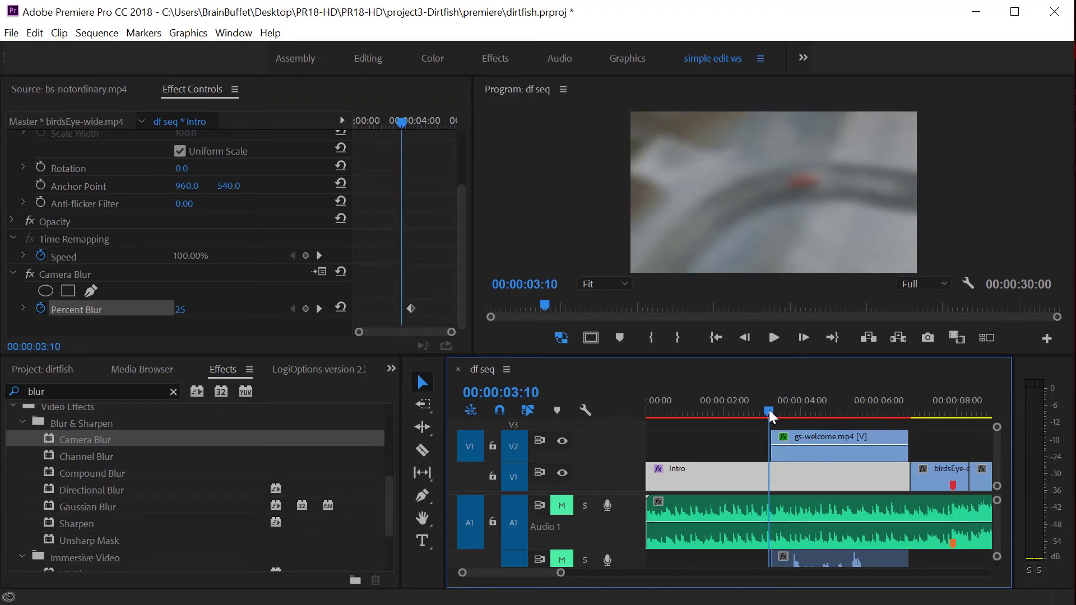
pyautogui.moveTo(769, 416); pyautogui.dragTo(772, 416)
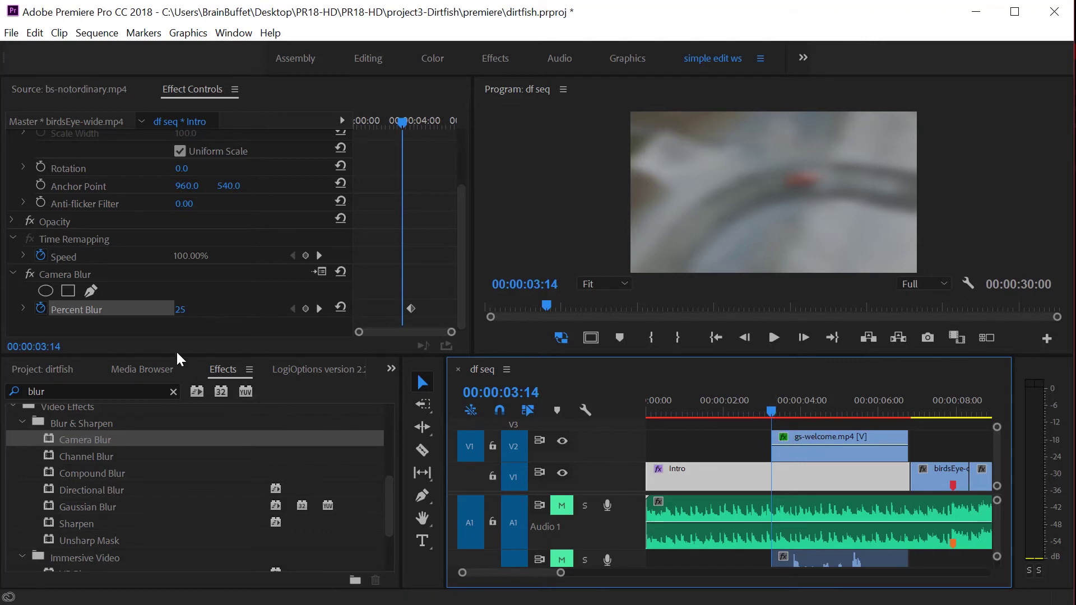
pyautogui.moveTo(182, 319); pyautogui.dragTo(169, 318)
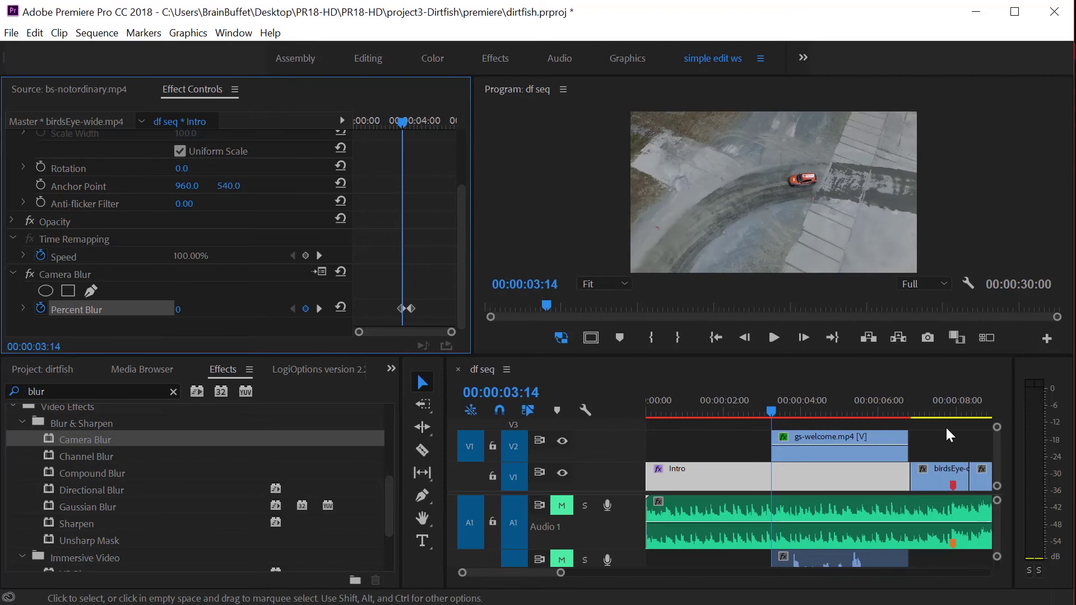
# Play and scrub through the 0-to-25 blur ramp to check it
pyautogui.moveTo(774, 414); pyautogui.dragTo(691, 404)
pyautogui.press('space')
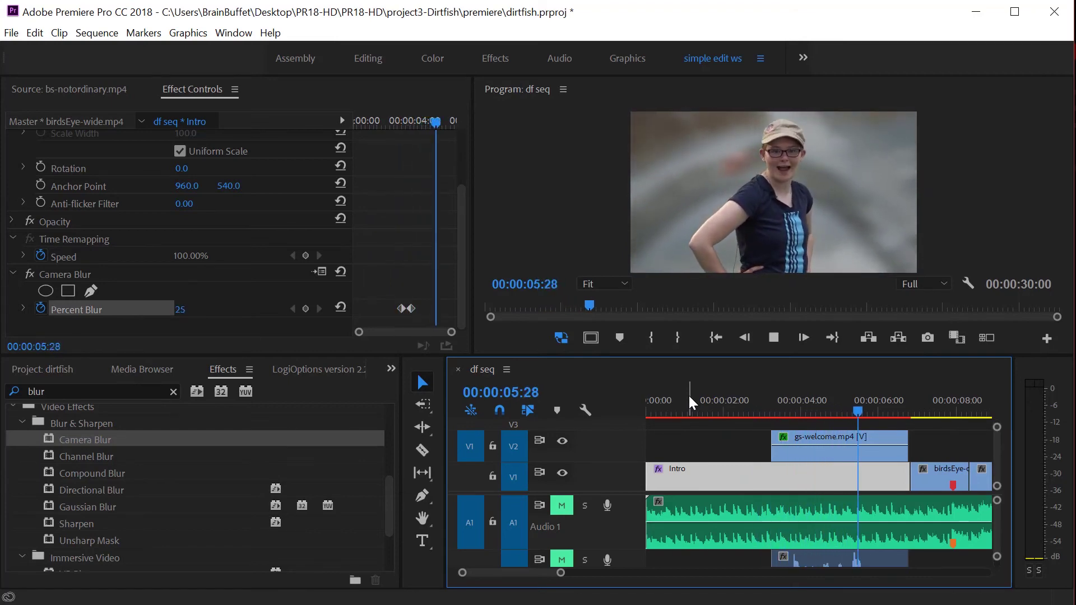
pyautogui.click(761, 413)
pyautogui.moveTo(763, 413)
pyautogui.mouseDown()
pyautogui.moveTo(795, 413)
pyautogui.moveTo(745, 417)
pyautogui.mouseUp()
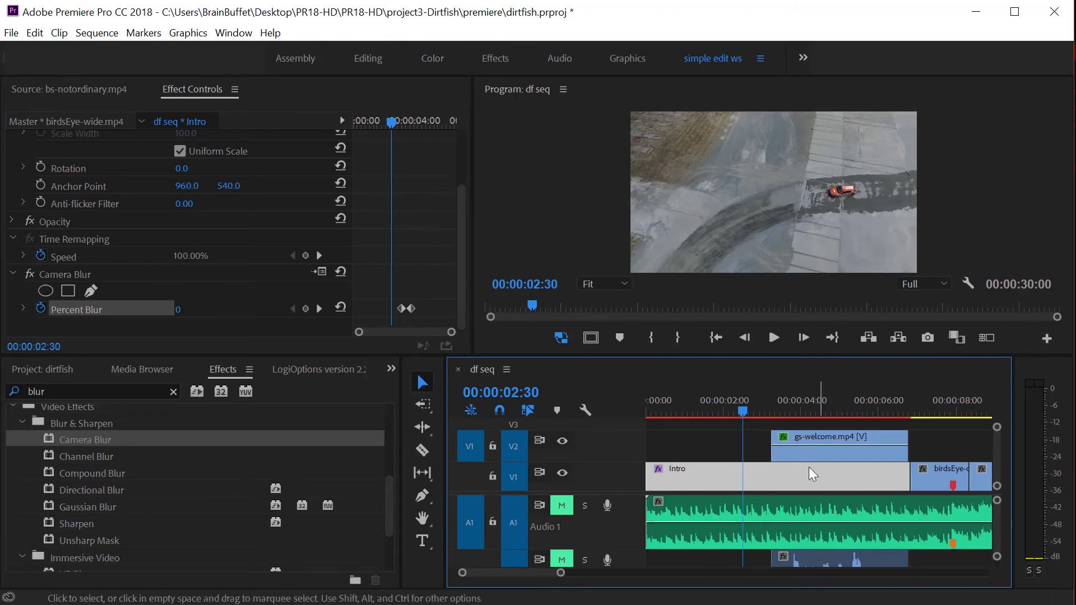
pyautogui.moveTo(744, 414); pyautogui.dragTo(778, 416)
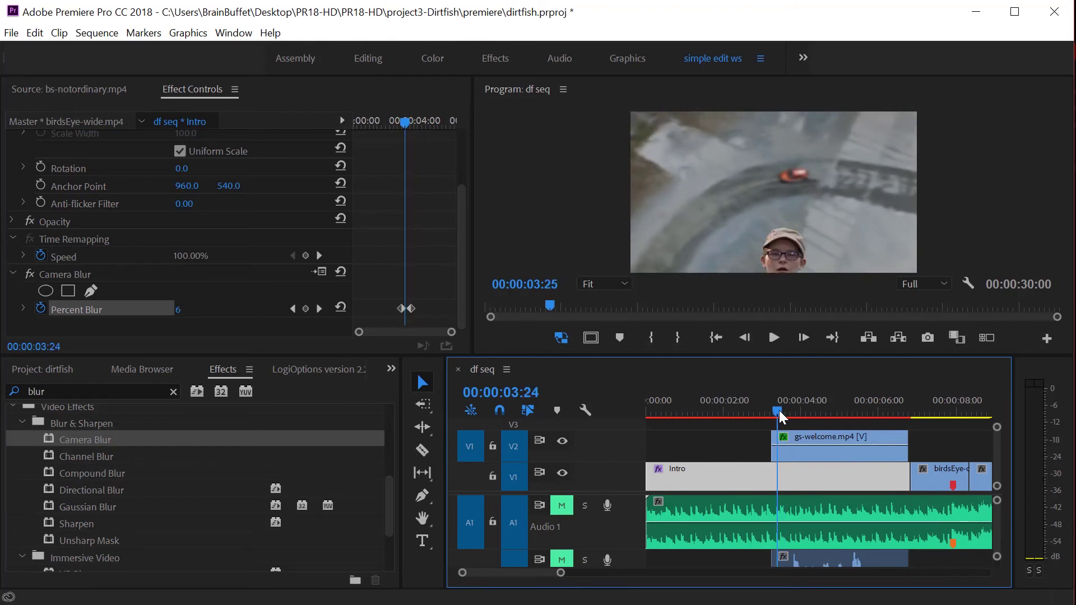
# Apply Ease Out and Ease In to the Intro's Percent Blur keyframes
pyautogui.rightClick(404, 310)
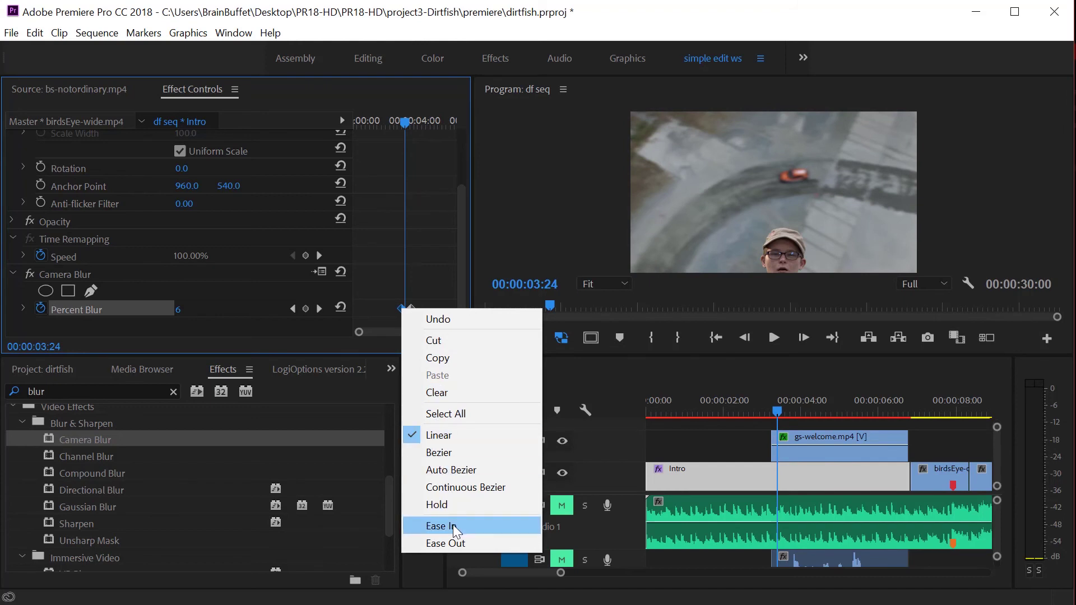
pyautogui.click(453, 540)
pyautogui.rightClick(408, 308)
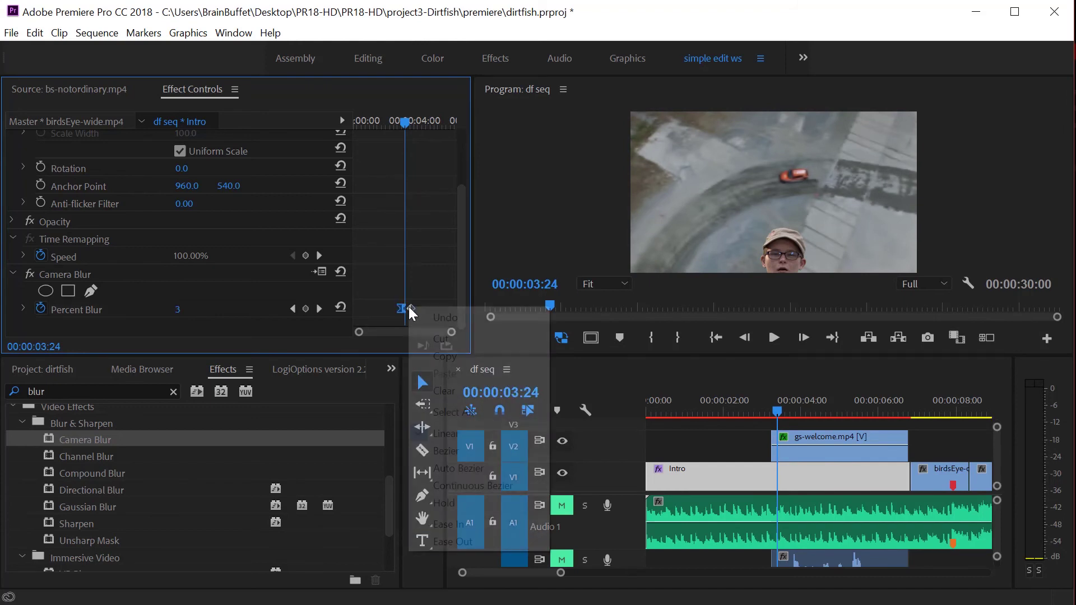
pyautogui.click(449, 524)
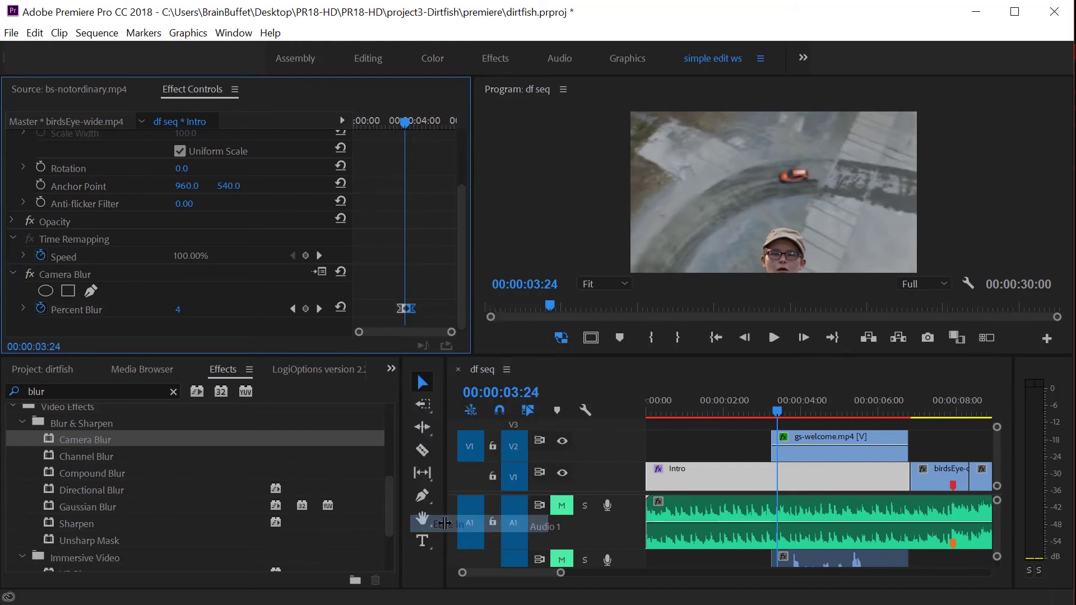
# Give gs-welcome.mp4's Position keyframes Ease Out and Ease In, then preview from one second
pyautogui.click(817, 440)
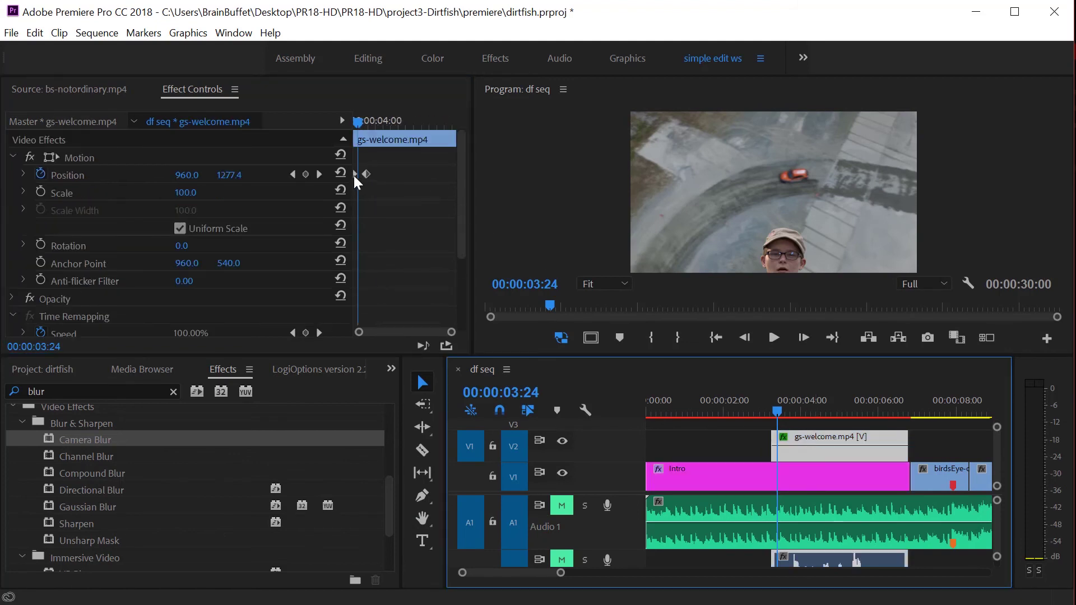
pyautogui.rightClick(356, 177)
pyautogui.moveTo(493, 303)
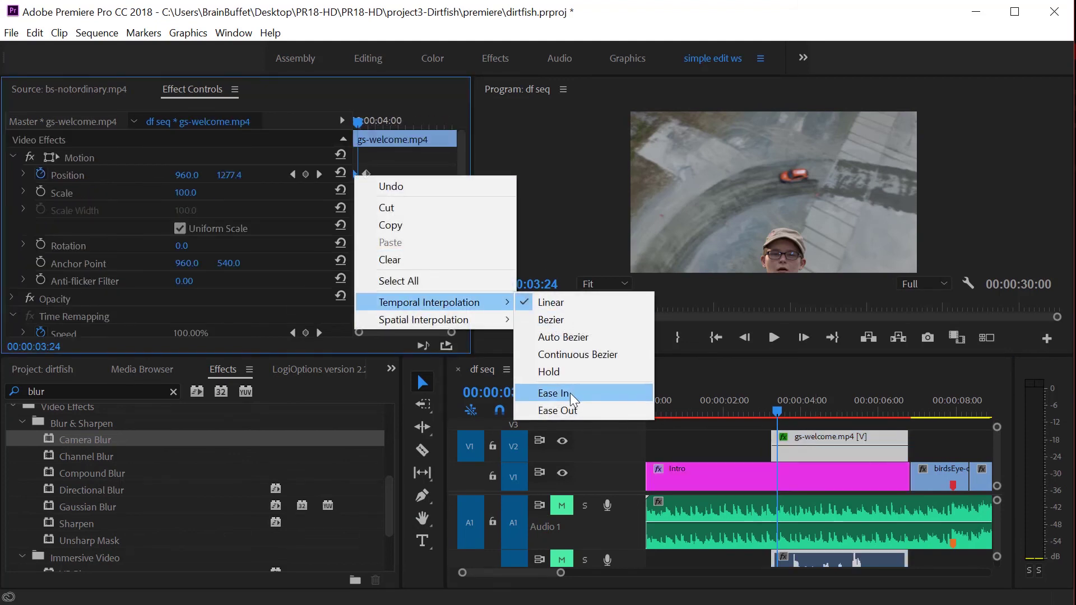
pyautogui.click(577, 411)
pyautogui.rightClick(364, 174)
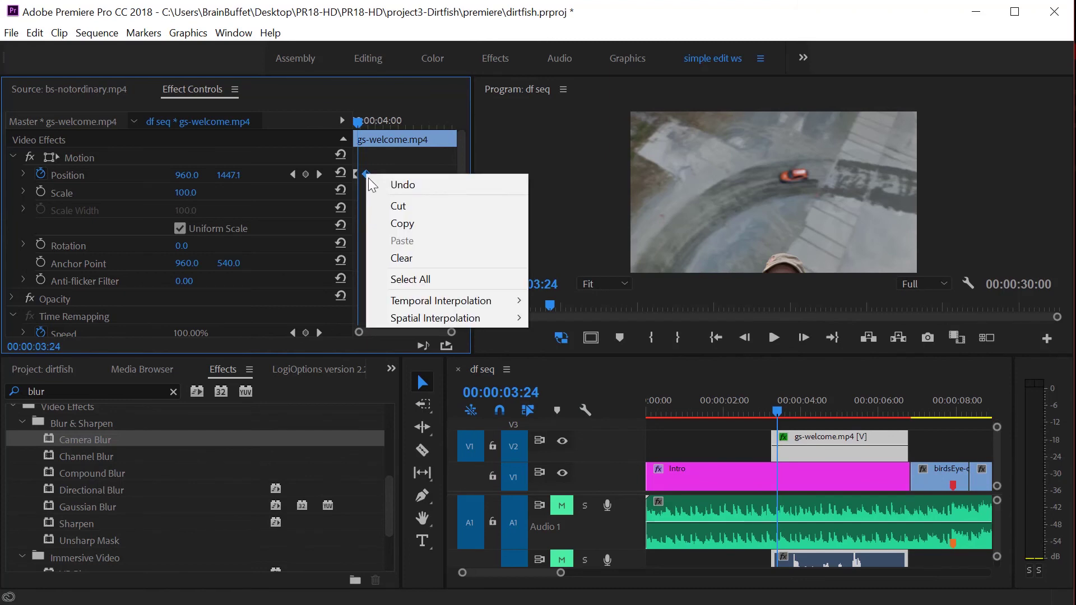
pyautogui.moveTo(449, 301)
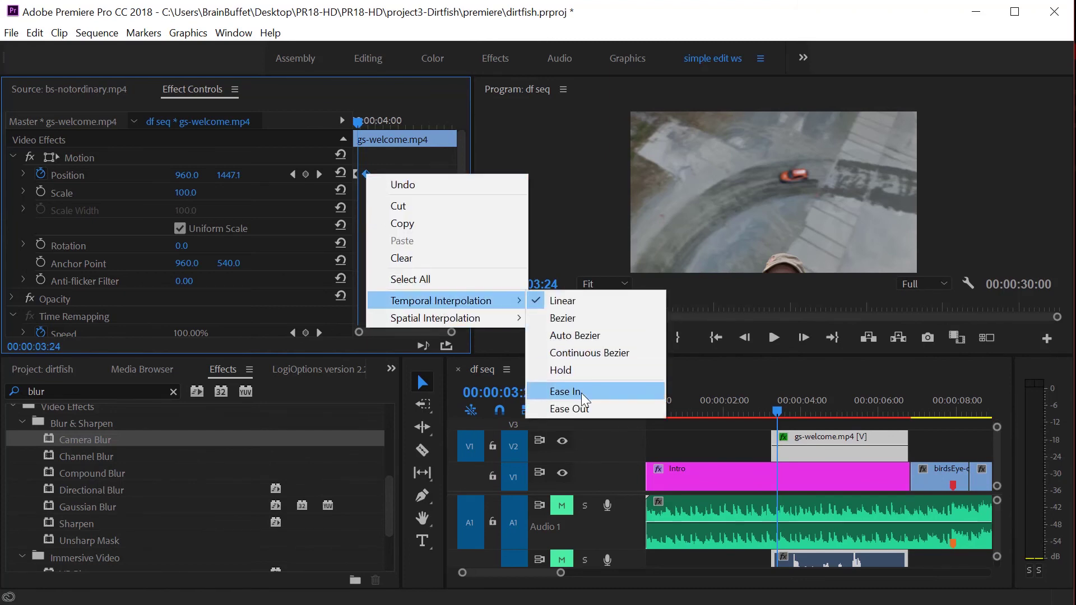
pyautogui.click(566, 389)
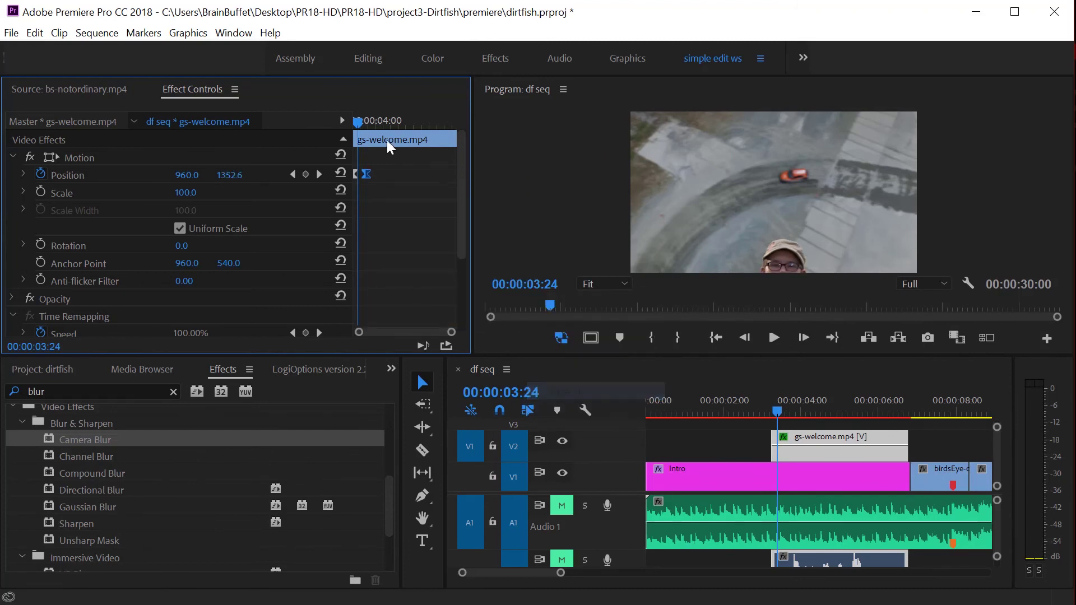
pyautogui.click(694, 412)
pyautogui.press('space')
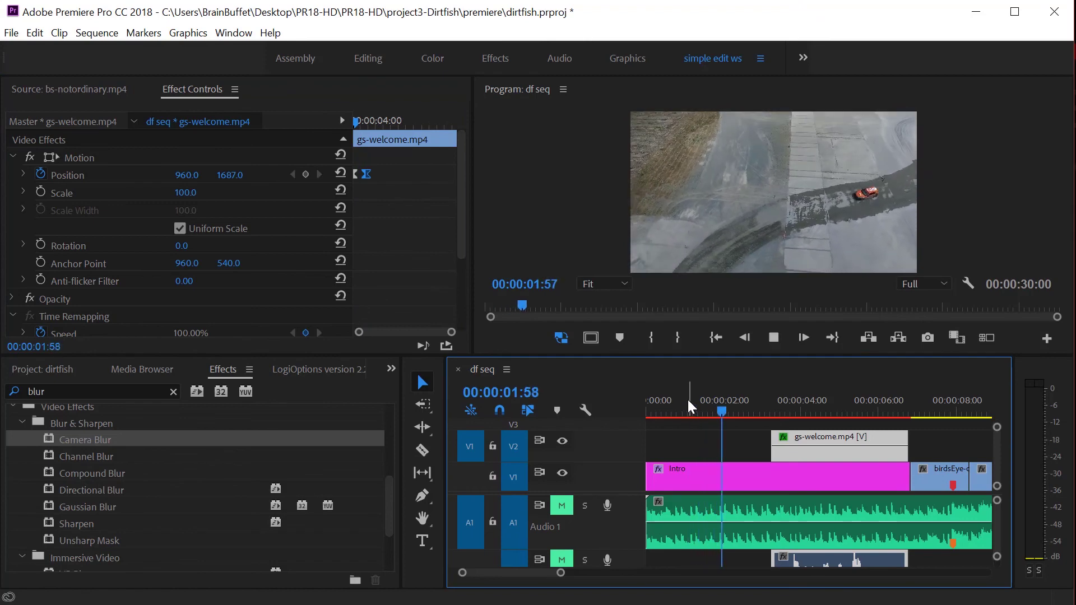